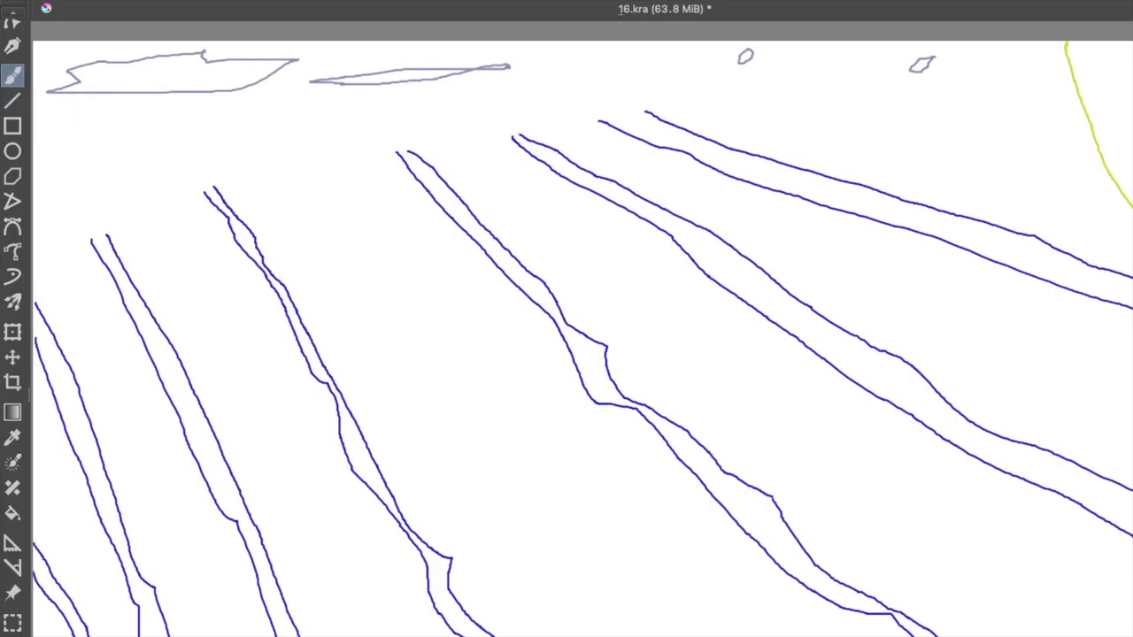
Paint cyan along the left, bottom-left and middle current channels, redoing one misplaced stroke
mouse_move(212, 193)
left_mouse_down()
mouse_move(451, 610)
mouse_move(337, 450)
mouse_move(346, 394)
left_mouse_up()
mouse_move(95, 240)
left_mouse_down()
mouse_move(283, 615)
mouse_move(222, 482)
left_mouse_up()
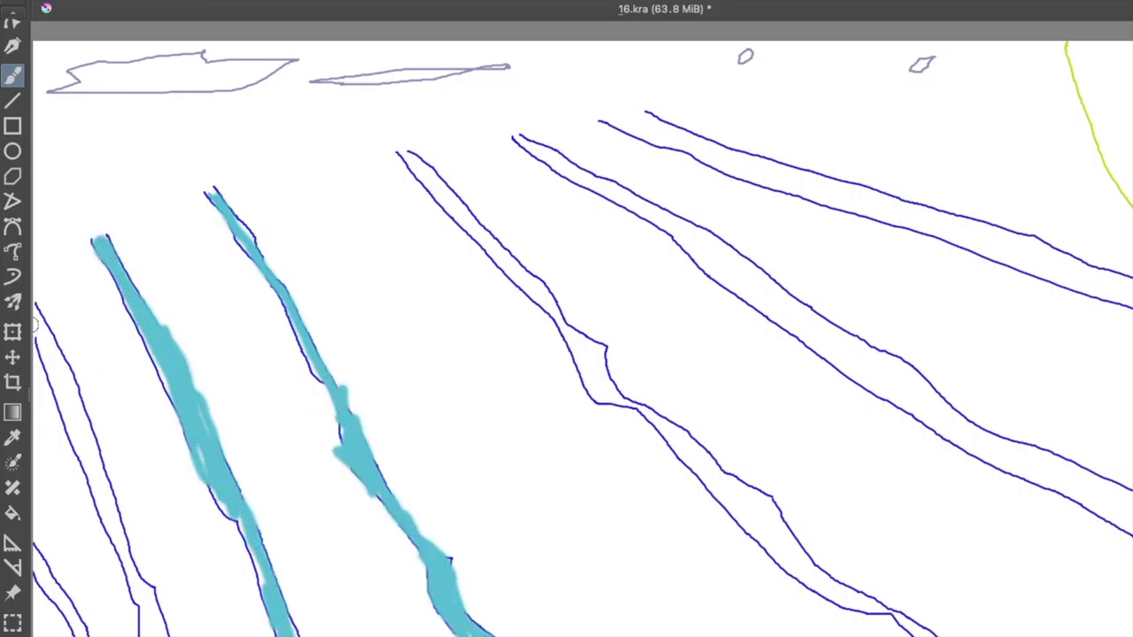
mouse_move(34, 324)
left_mouse_down()
mouse_move(146, 625)
mouse_move(39, 322)
left_mouse_up()
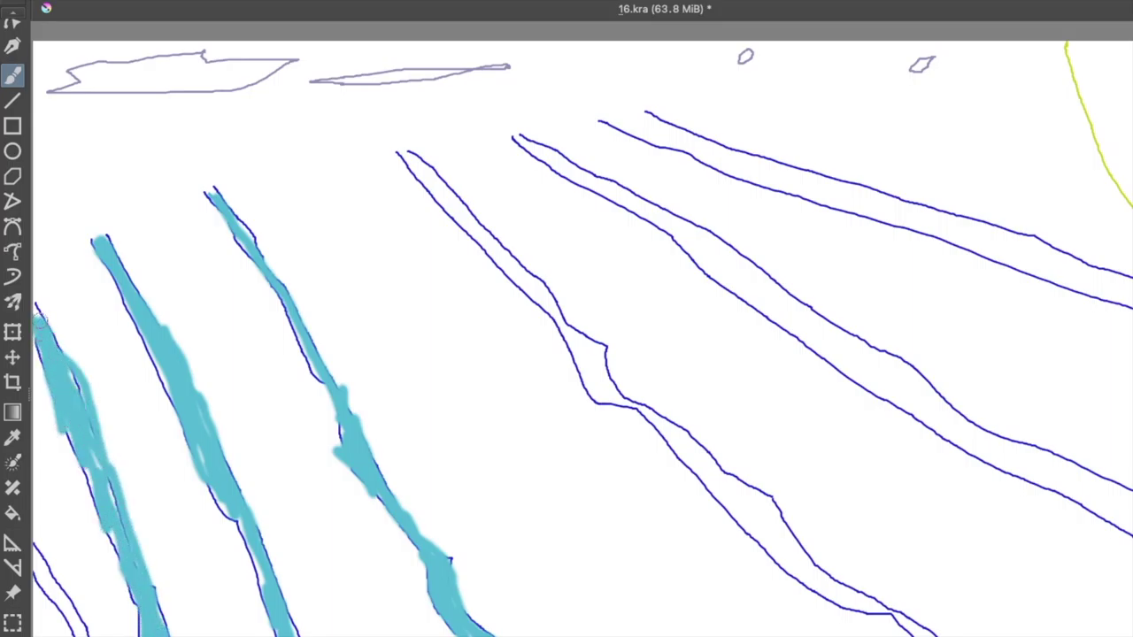
mouse_move(35, 546)
left_mouse_down()
mouse_move(62, 611)
mouse_move(97, 636)
left_mouse_up()
mouse_move(409, 156)
left_mouse_down()
mouse_move(498, 245)
mouse_move(602, 380)
mouse_move(664, 416)
left_mouse_up()
left_click_drag(660, 389, 754, 505)
key("ctrl+z")
mouse_move(655, 415)
left_mouse_down()
mouse_move(872, 611)
mouse_move(775, 550)
mouse_move(761, 514)
mouse_move(704, 462)
mouse_move(580, 379)
mouse_move(544, 308)
mouse_move(464, 223)
left_mouse_up()
Paint cyan along the upper and right-edge current channels and begin the yellow top-right fill
left_click_drag(824, 574, 940, 630)
left_click_drag(522, 138, 620, 190)
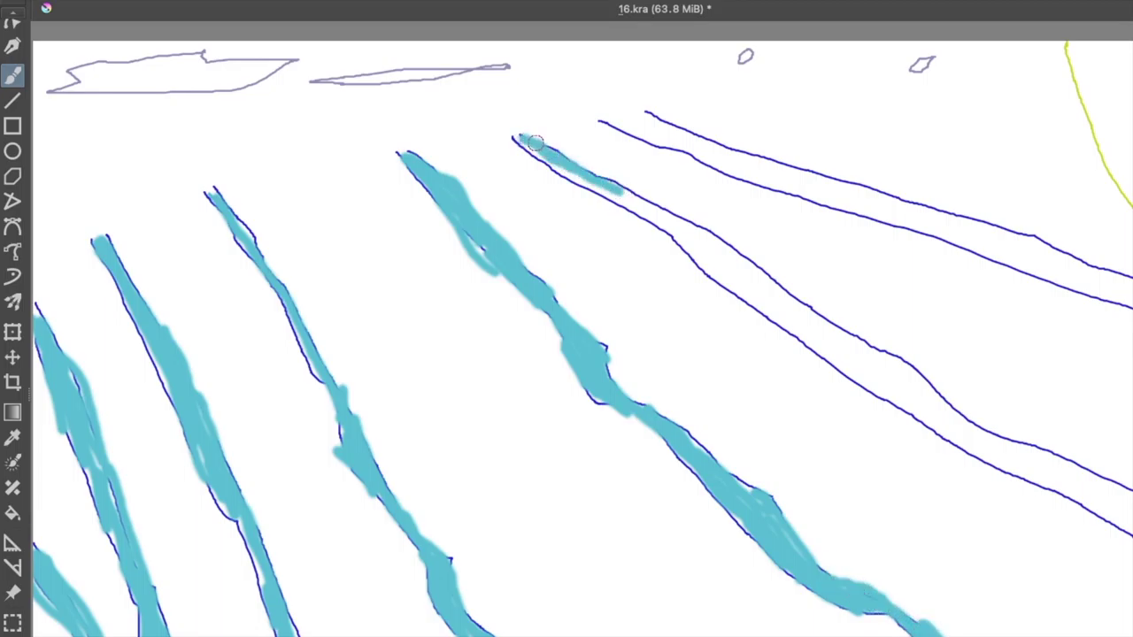
mouse_move(522, 141)
left_mouse_down()
mouse_move(683, 230)
mouse_move(908, 394)
mouse_move(797, 319)
mouse_move(985, 429)
left_mouse_up()
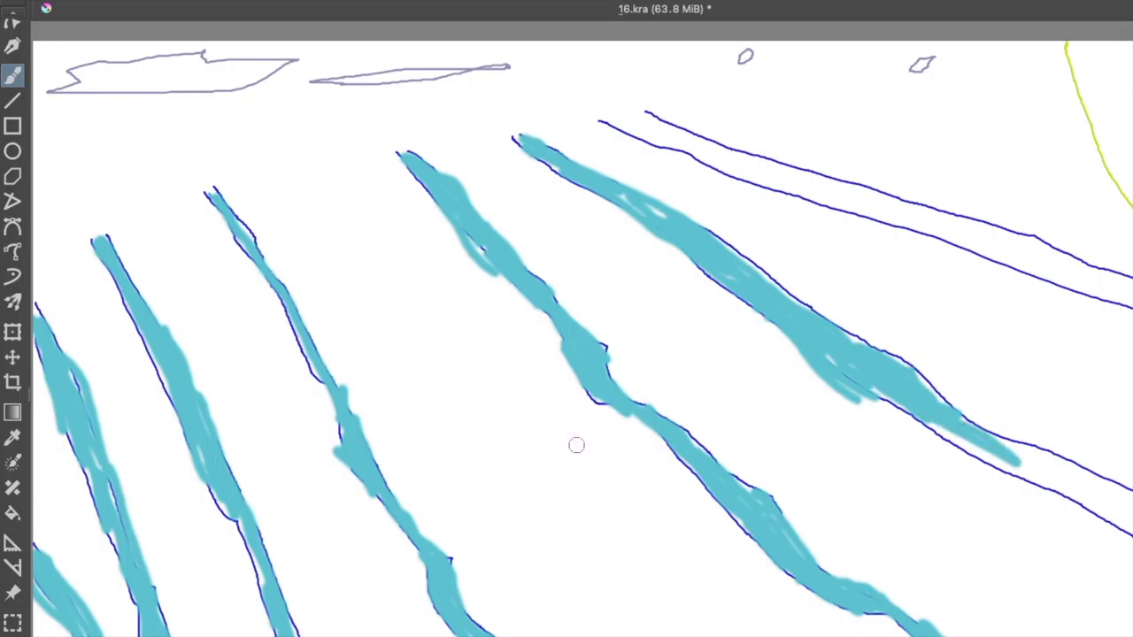
mouse_move(998, 450)
left_mouse_down()
mouse_move(1131, 516)
mouse_move(930, 425)
mouse_move(1117, 498)
mouse_move(1126, 523)
left_mouse_up()
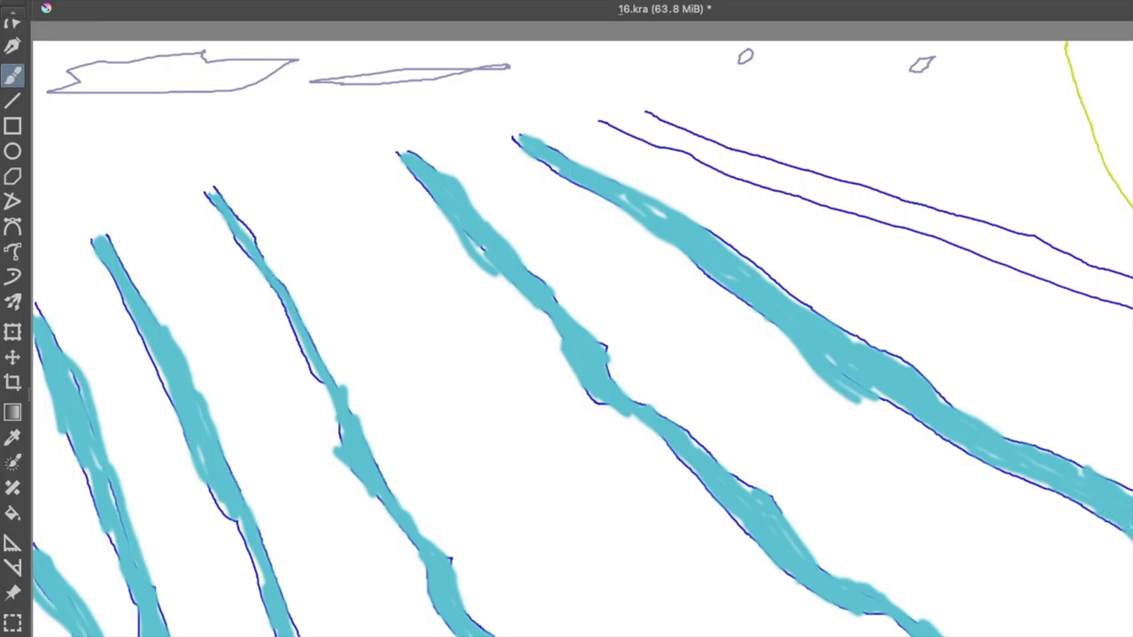
left_click_drag(1047, 477, 1076, 465)
mouse_move(729, 253)
left_mouse_down()
mouse_move(863, 345)
mouse_move(582, 184)
left_mouse_up()
mouse_move(612, 116)
left_mouse_down()
mouse_move(1129, 296)
mouse_move(691, 151)
mouse_move(920, 208)
mouse_move(1045, 281)
left_mouse_up()
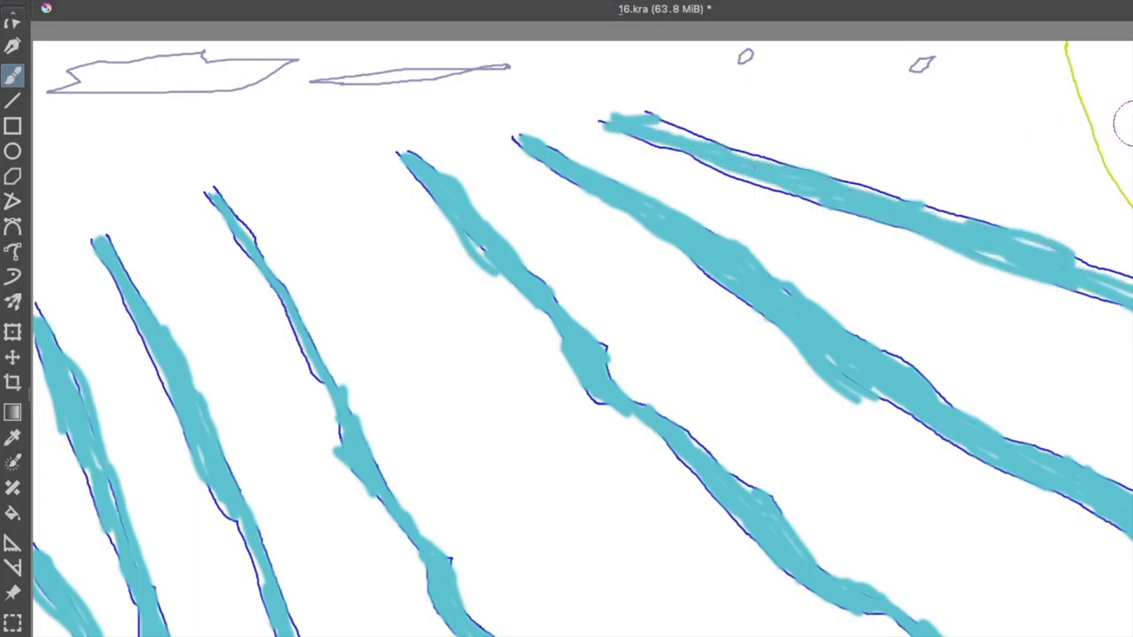
mouse_move(1122, 124)
left_mouse_down()
mouse_move(1093, 132)
mouse_move(1106, 56)
left_mouse_up()
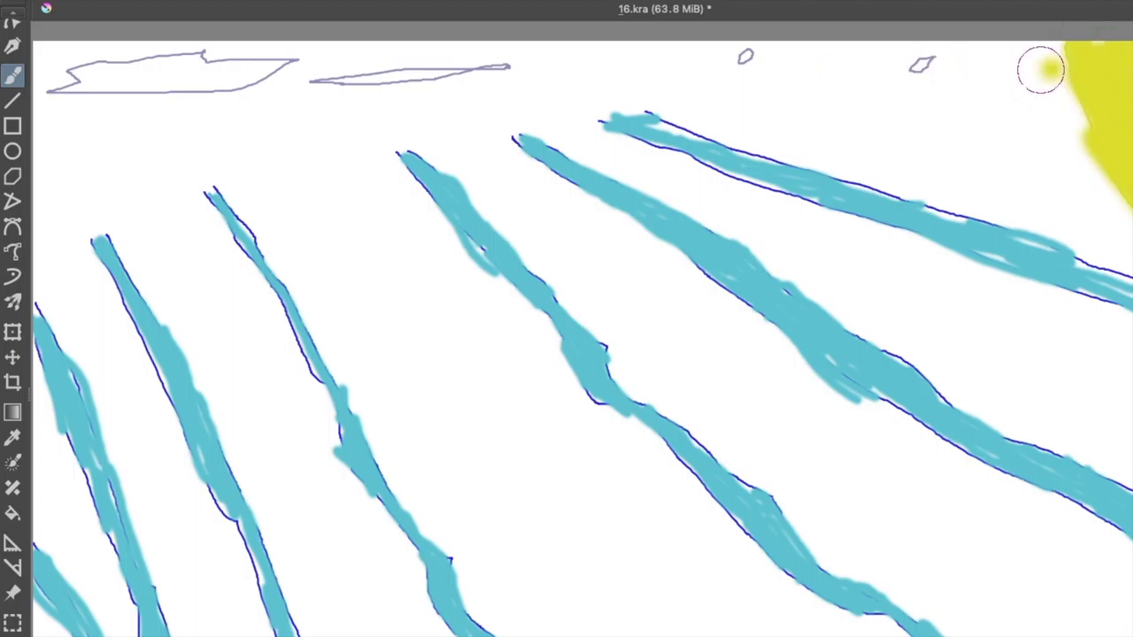
Scatter eight horizontal yellow dashes across the canvas, starting at the top-right shape
left_click_drag(1041, 70, 987, 80)
left_click_drag(748, 105, 1057, 223)
left_click_drag(98, 194, 248, 168)
left_click_drag(341, 232, 417, 245)
left_click_drag(726, 430, 849, 432)
left_click_drag(1040, 394, 1129, 391)
left_click_drag(225, 412, 273, 470)
left_click_drag(500, 525, 659, 530)
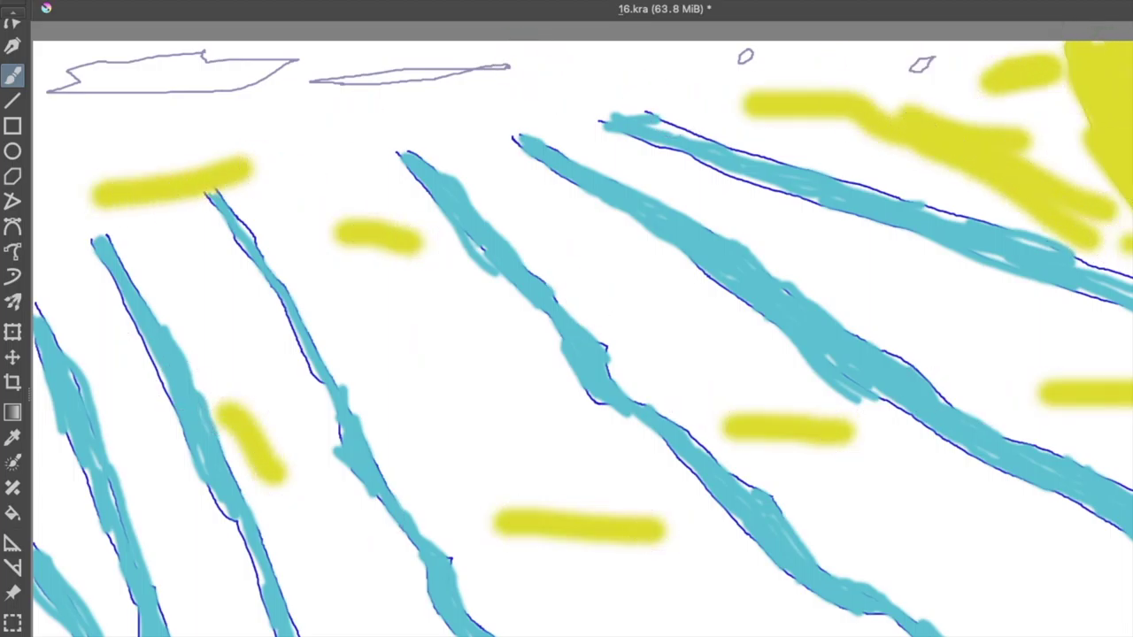
Add a dark-blue dash at the top and wash most of the canvas in translucent grey-blue
mouse_move(772, 58)
left_mouse_down()
mouse_move(867, 59)
mouse_move(753, 71)
mouse_move(531, 50)
mouse_move(316, 95)
mouse_move(40, 80)
mouse_move(434, 44)
mouse_move(886, 102)
mouse_move(346, 301)
left_mouse_up()
mouse_move(553, 211)
left_mouse_down()
mouse_move(165, 480)
mouse_move(974, 329)
mouse_move(835, 519)
mouse_move(881, 146)
mouse_move(877, 159)
left_mouse_up()
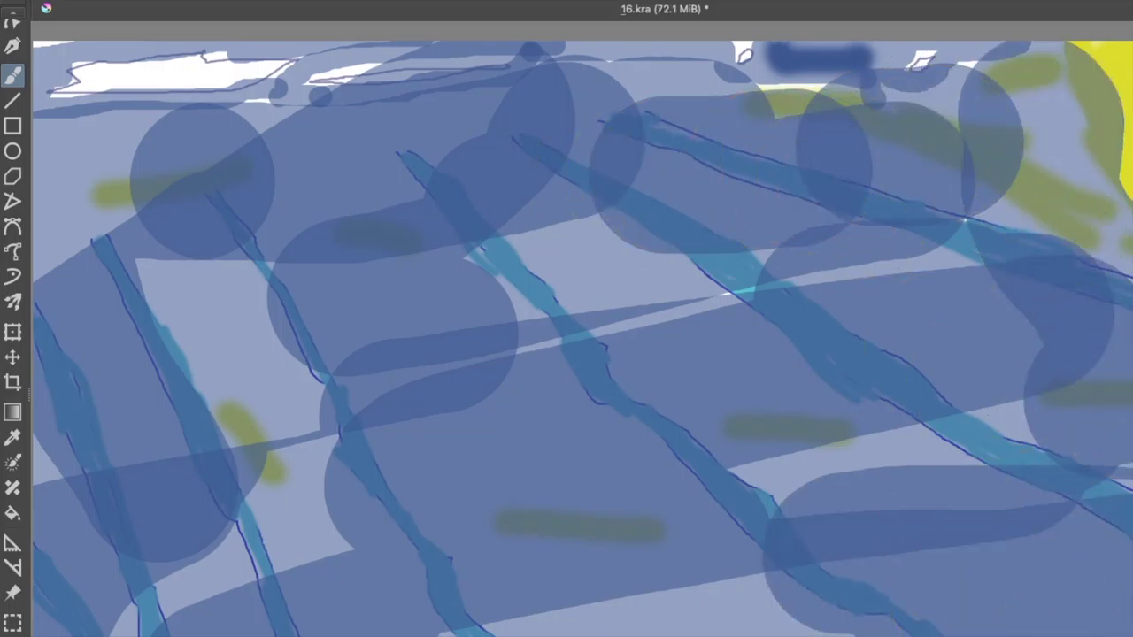
key("Delete")
Paint the lower half of the sketch teal and draw the first red downward arrow with barbs
mouse_move(154, 306)
left_mouse_down()
mouse_move(128, 292)
mouse_move(392, 114)
mouse_move(266, 177)
mouse_move(859, 240)
mouse_move(354, 111)
mouse_move(40, 241)
left_mouse_up()
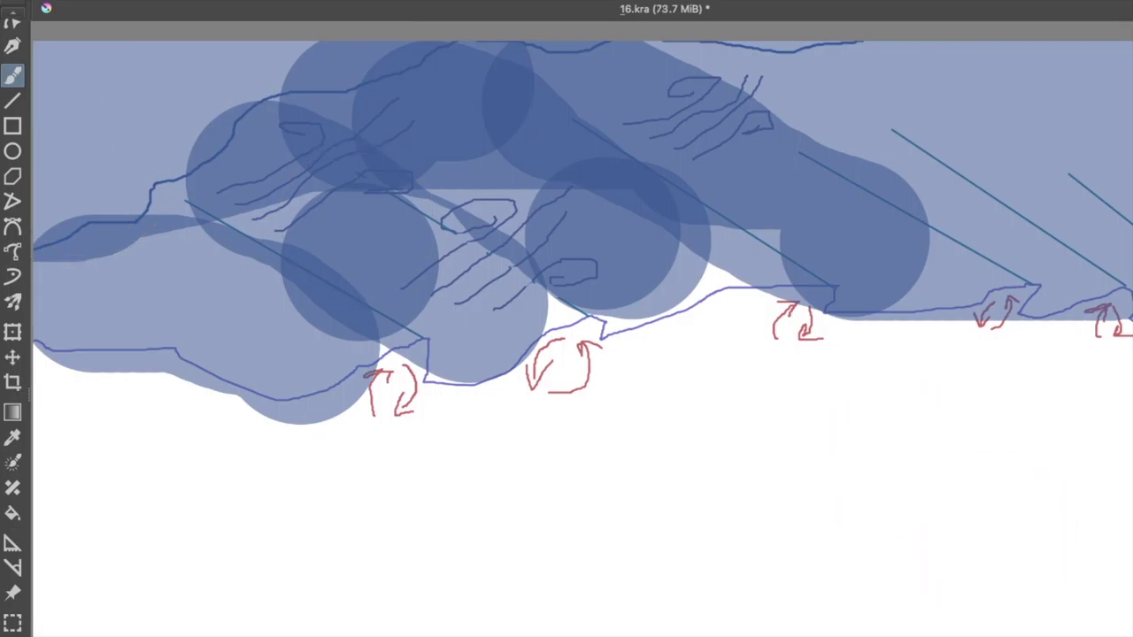
mouse_move(89, 372)
left_mouse_down()
mouse_move(1062, 567)
mouse_move(53, 354)
mouse_move(1080, 460)
left_mouse_up()
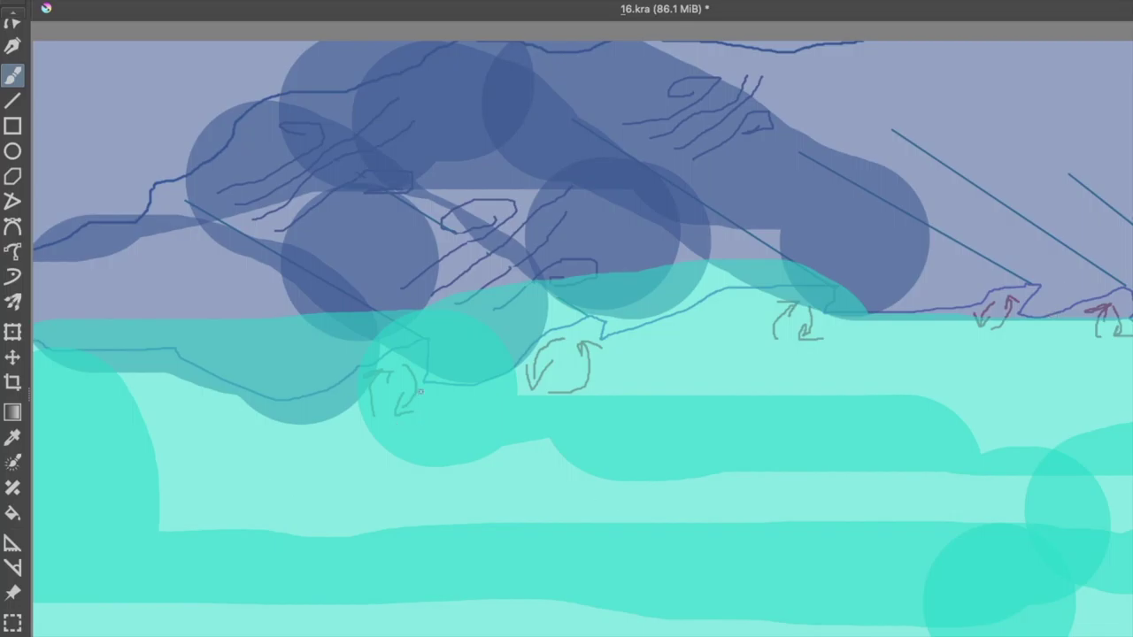
left_click_drag(422, 392, 459, 460)
mouse_move(522, 378)
left_mouse_down()
mouse_move(460, 453)
mouse_move(456, 542)
left_mouse_up()
left_click_drag(485, 478, 456, 542)
left_click_drag(824, 320, 872, 442)
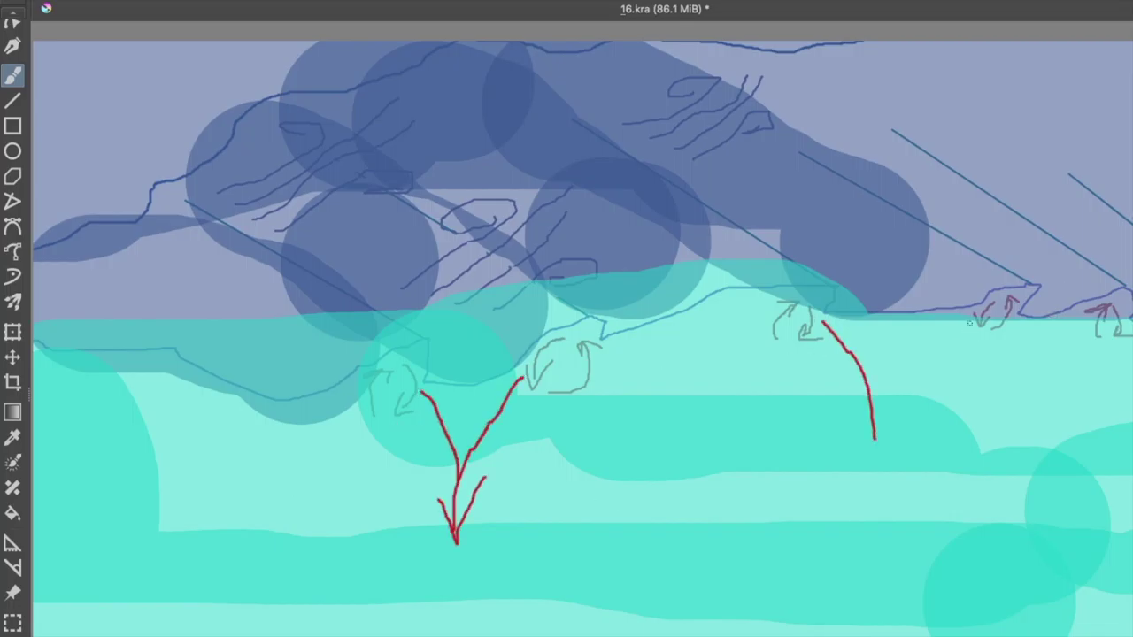
Draw two more red downward arrows, the last one at the right edge
left_click_drag(971, 323, 872, 460)
left_click_drag(857, 452, 869, 487)
left_click_drag(896, 441, 870, 487)
mouse_move(1122, 320)
left_mouse_down()
mouse_move(1132, 363)
mouse_move(1126, 469)
left_mouse_up()
left_click_drag(1095, 409, 1123, 469)
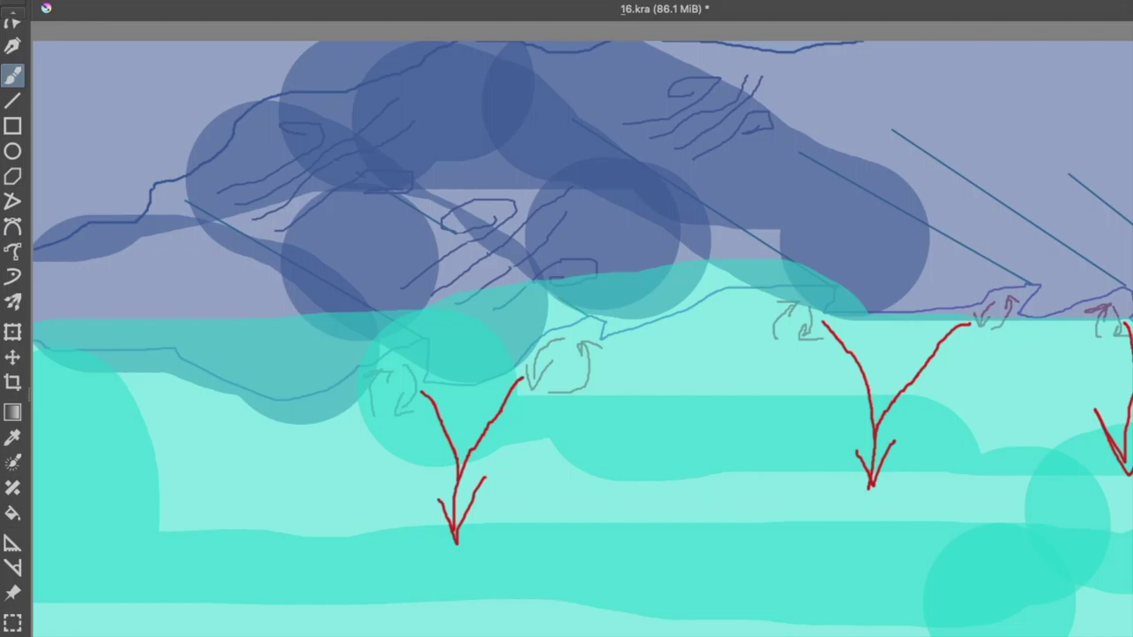
Add nine short green strokes scattered over the blue area and upper right
left_click_drag(273, 205, 347, 246)
left_click_drag(399, 298, 473, 357)
left_click_drag(363, 251, 418, 264)
left_click_drag(736, 189, 790, 208)
left_click_drag(806, 241, 878, 294)
left_click_drag(602, 92, 691, 146)
left_click_drag(1111, 247, 1132, 265)
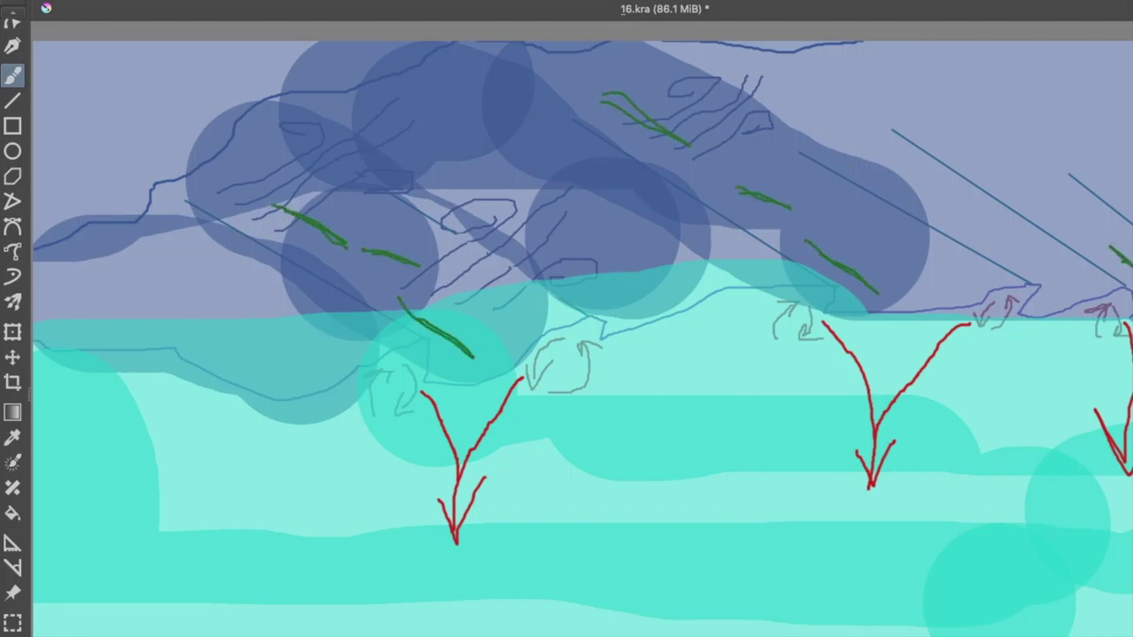
left_click_drag(998, 158, 1042, 194)
left_click_drag(892, 79, 946, 114)
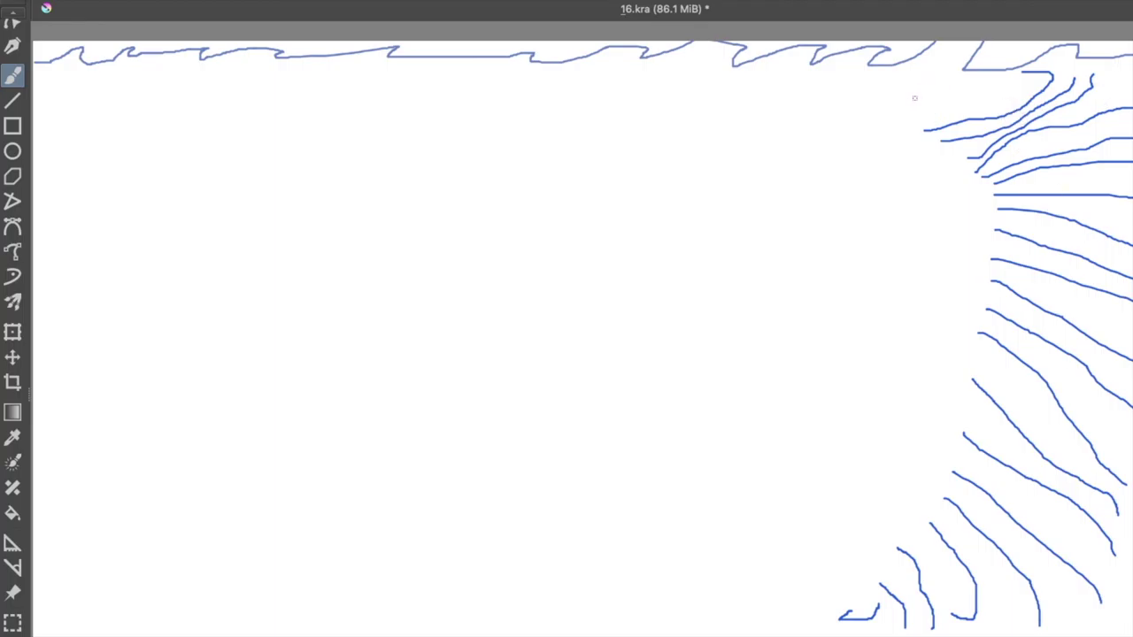
Trace and darken a long black curve with edge hatching over the right-hand lines, undoing a stray blue stroke
mouse_move(900, 123)
left_mouse_down()
mouse_move(1025, 125)
mouse_move(1089, 422)
mouse_move(990, 533)
mouse_move(825, 592)
mouse_move(853, 602)
left_mouse_up()
mouse_move(1122, 357)
left_mouse_down()
mouse_move(1105, 195)
mouse_move(1000, 113)
mouse_move(916, 119)
mouse_move(1044, 117)
mouse_move(1111, 235)
mouse_move(1062, 157)
mouse_move(1096, 181)
mouse_move(1121, 290)
left_mouse_up()
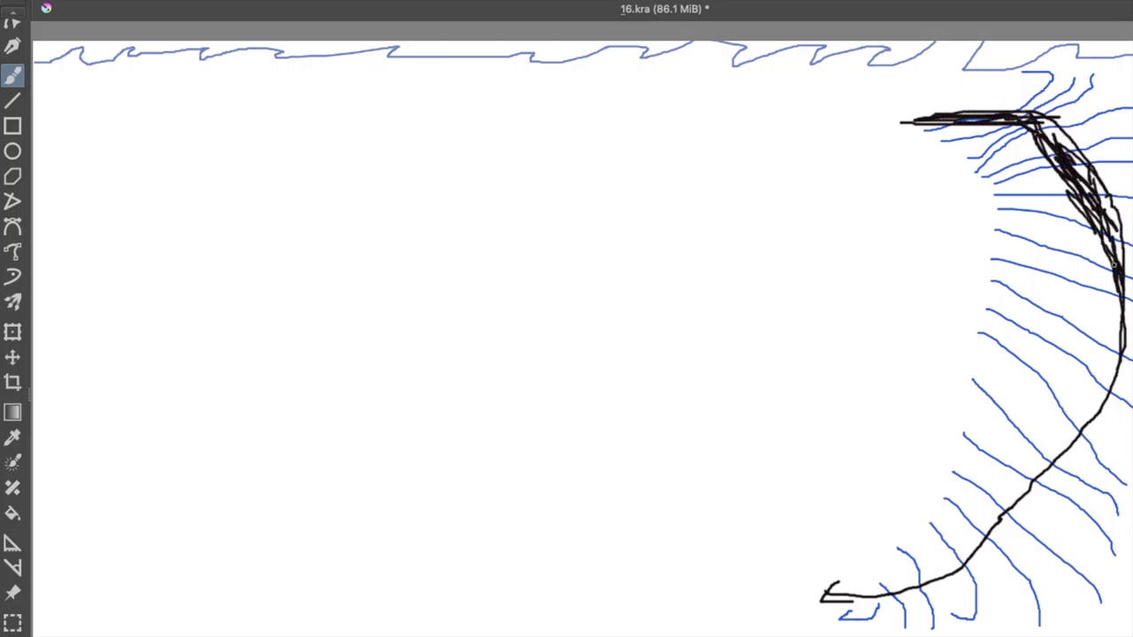
left_click_drag(1096, 193, 1131, 267)
mouse_move(993, 527)
left_mouse_down()
mouse_move(970, 550)
mouse_move(832, 595)
mouse_move(930, 576)
mouse_move(828, 593)
left_mouse_up()
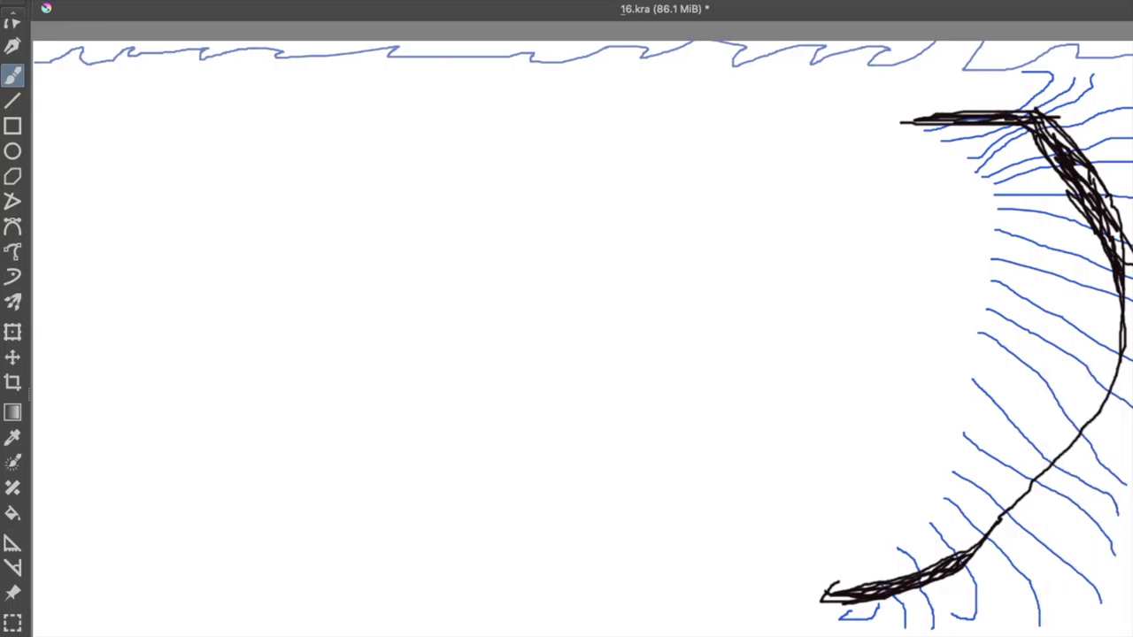
left_click_drag(721, 64, 1124, 151)
key("ctrl+z")
Paint light blue across the canvas and cover the lower-centre white gaps in dark blue
mouse_move(751, 59)
left_mouse_down()
mouse_move(1125, 178)
mouse_move(672, 522)
mouse_move(956, 390)
mouse_move(987, 282)
mouse_move(708, 270)
mouse_move(673, 575)
mouse_move(496, 514)
left_mouse_up()
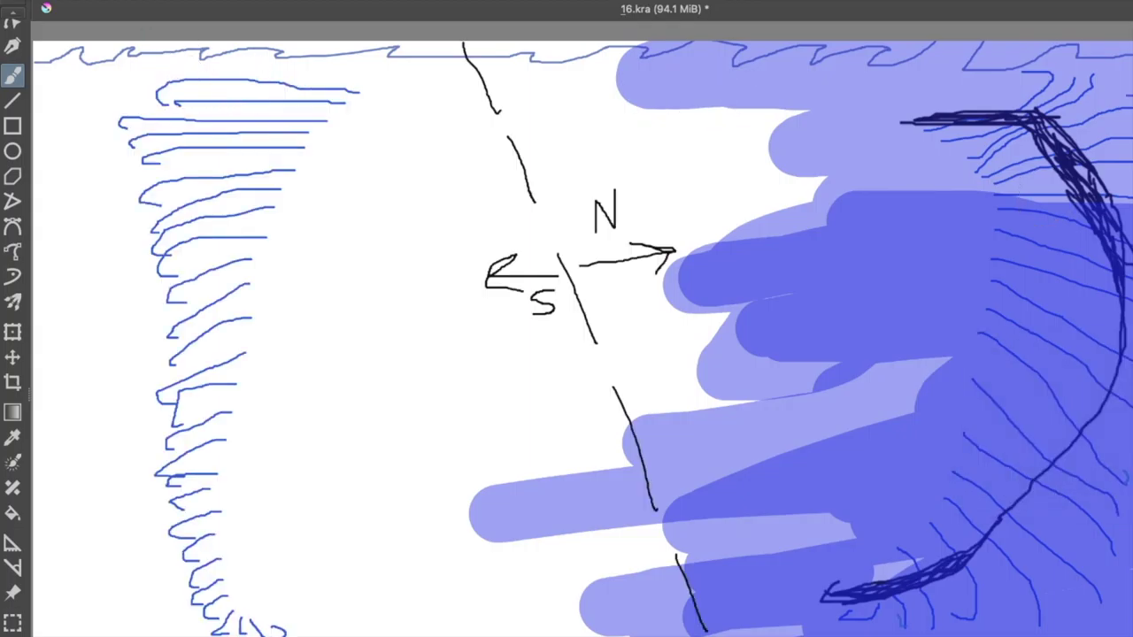
mouse_move(44, 53)
left_mouse_down()
mouse_move(316, 89)
mouse_move(328, 126)
mouse_move(655, 266)
mouse_move(155, 444)
mouse_move(88, 567)
mouse_move(294, 315)
mouse_move(461, 399)
mouse_move(974, 447)
left_mouse_up()
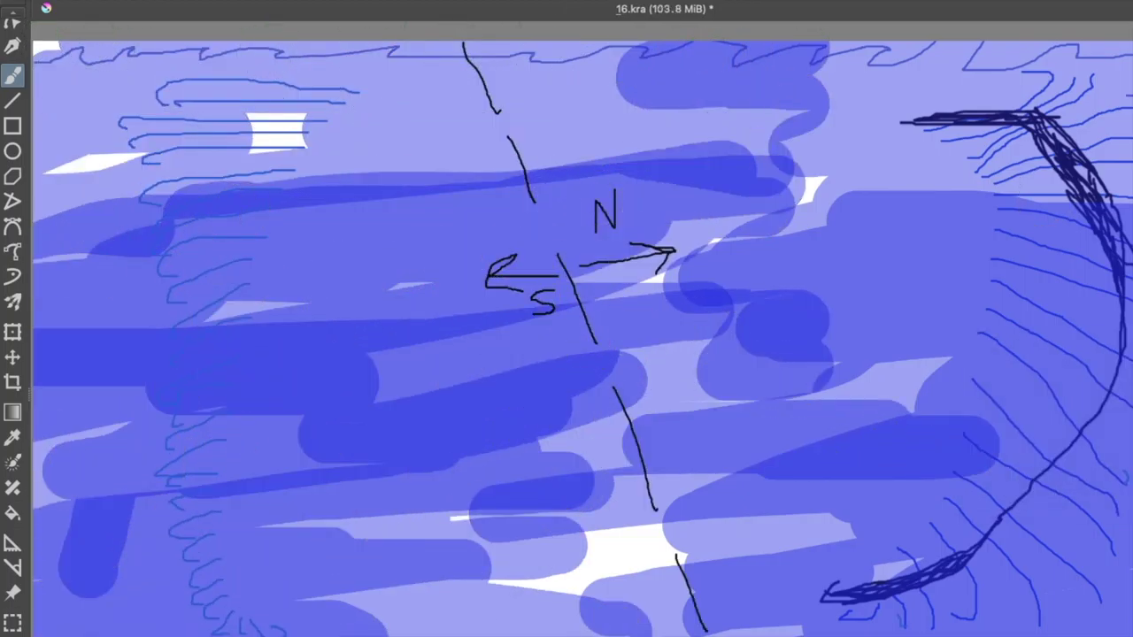
left_click_drag(974, 496, 286, 374)
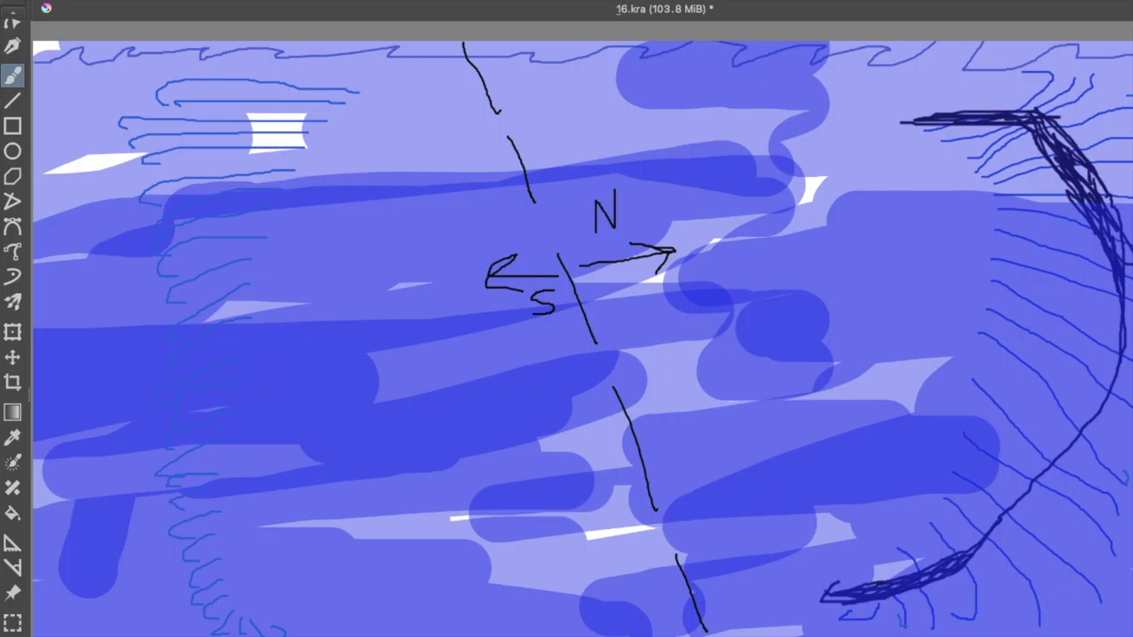
Draw a thick black arc at top left and a line from the bottom arrow tip, then exit full screen
mouse_move(333, 129)
left_mouse_down()
mouse_move(157, 221)
mouse_move(181, 522)
mouse_move(308, 628)
left_mouse_up()
mouse_move(160, 214)
left_mouse_down()
mouse_move(189, 108)
mouse_move(347, 124)
mouse_move(287, 88)
mouse_move(158, 204)
mouse_move(204, 98)
mouse_move(284, 75)
mouse_move(319, 111)
left_mouse_up()
left_click_drag(302, 619, 187, 512)
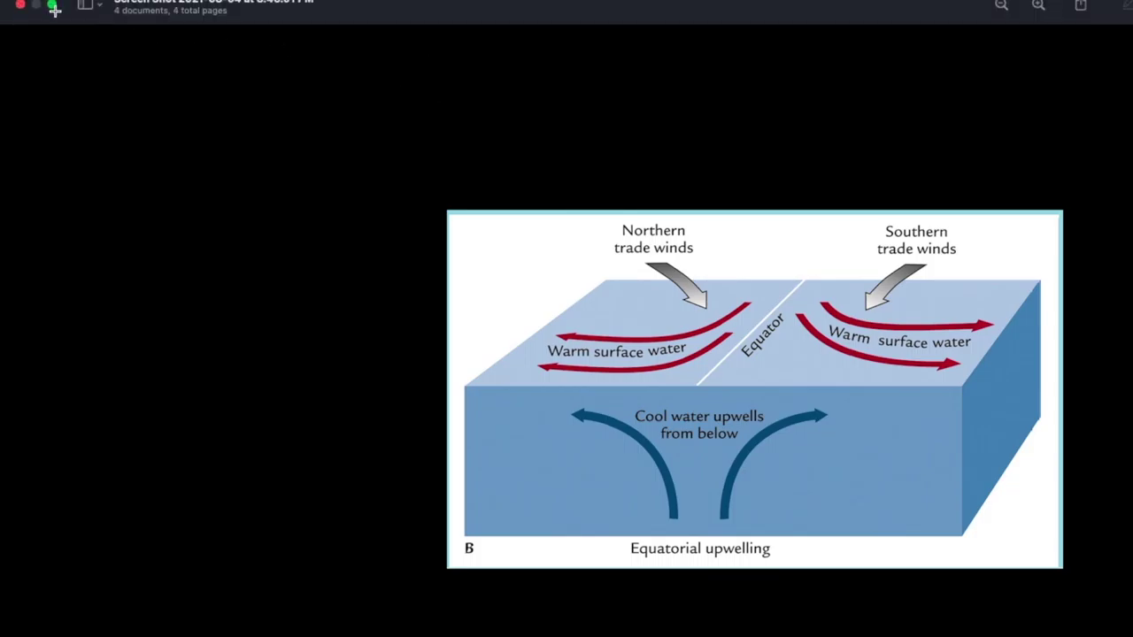
left_click(53, 6)
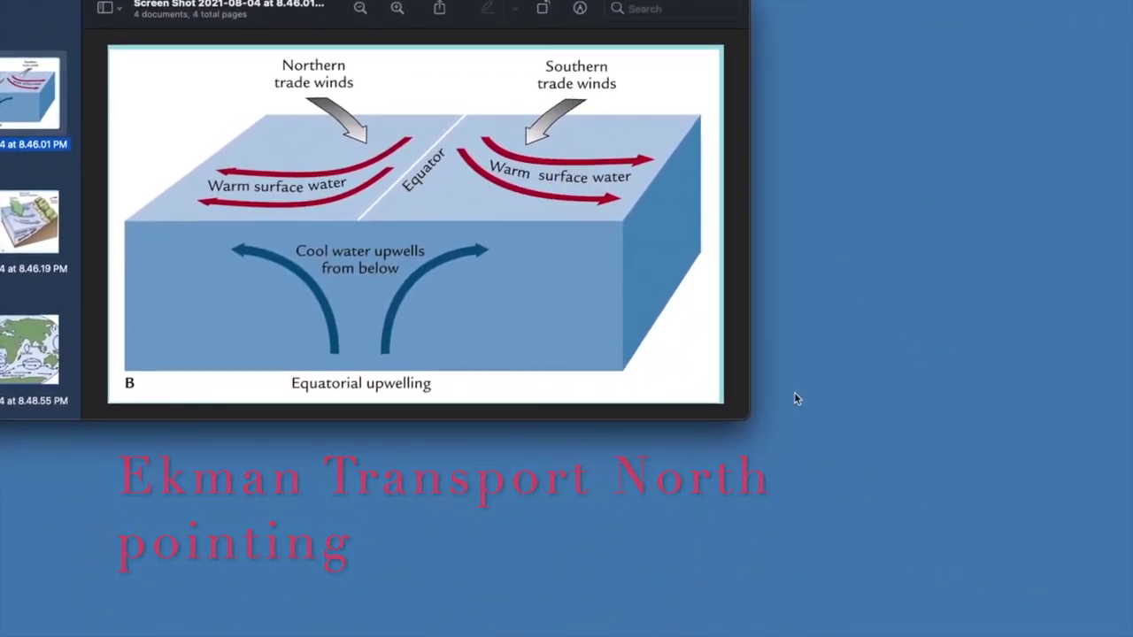
Enlarge the Preview window to fill the screen and shift it slightly left
mouse_move(744, 419)
left_mouse_down()
mouse_move(915, 470)
mouse_move(1125, 630)
mouse_move(1075, 587)
mouse_move(970, 563)
left_mouse_up()
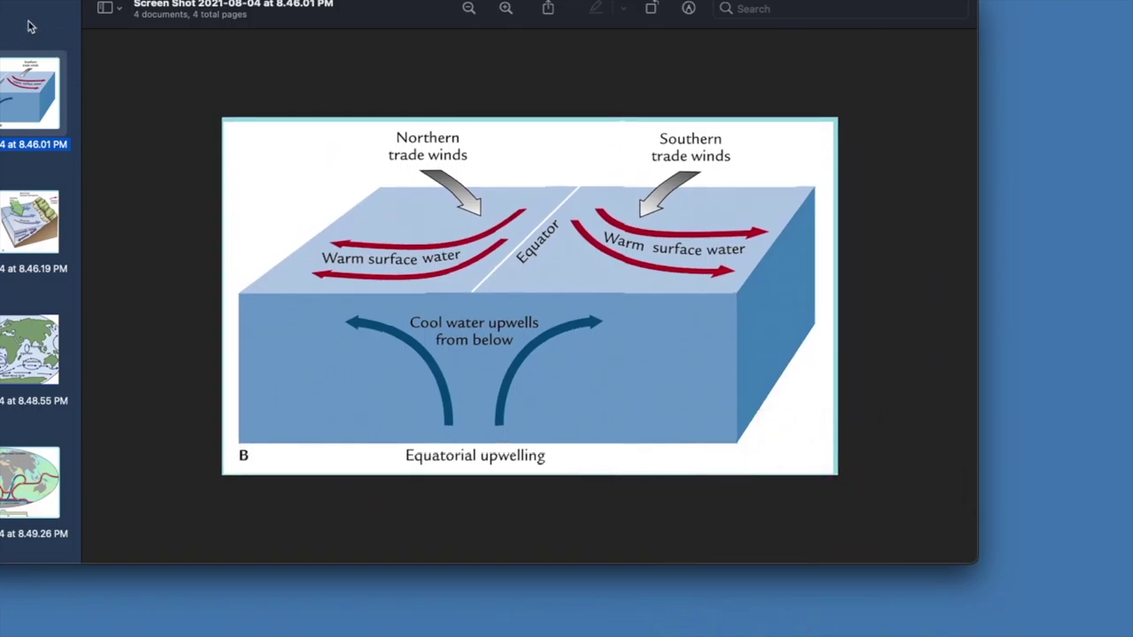
left_click_drag(59, 3, 10, 13)
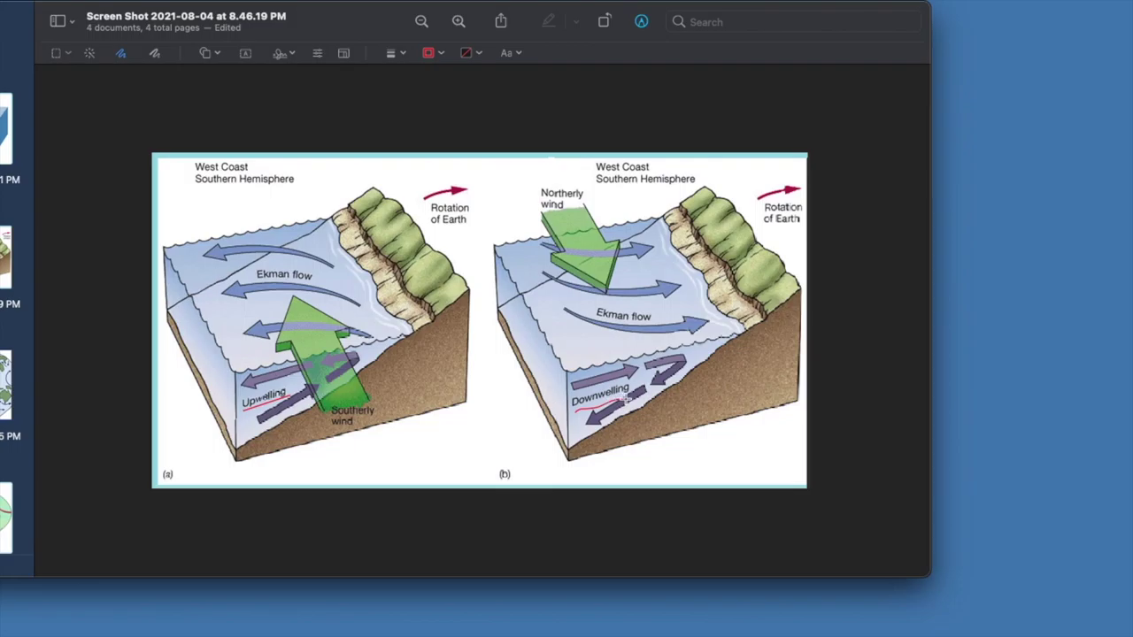
Underline 'Downwelling' in red, then open the world ocean surface currents map
left_click_drag(631, 402, 632, 403)
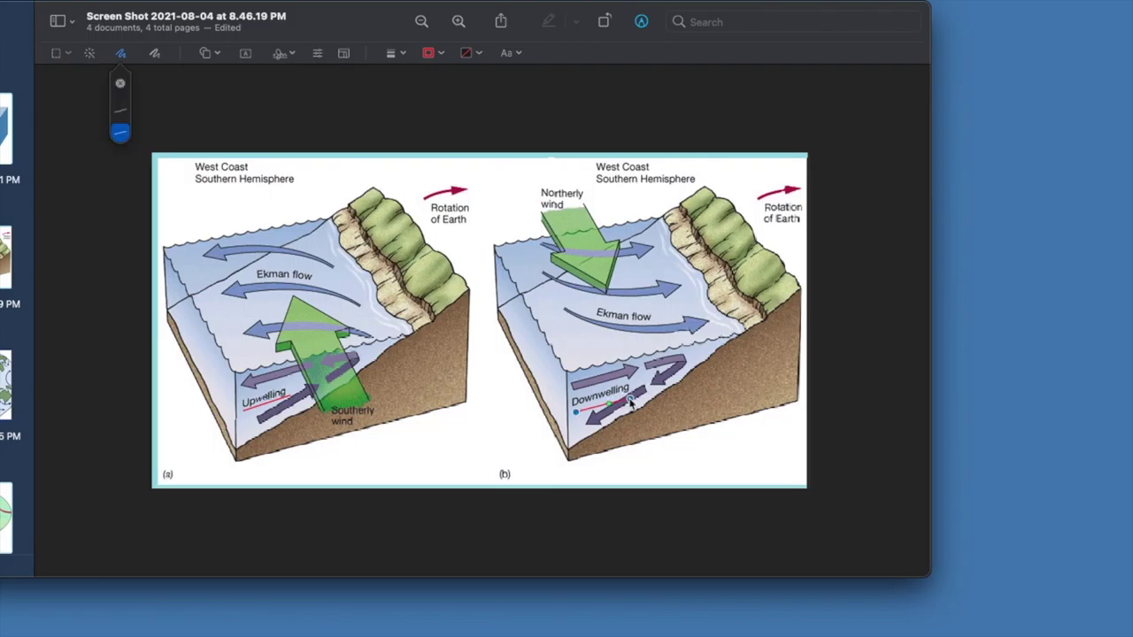
left_click(629, 459)
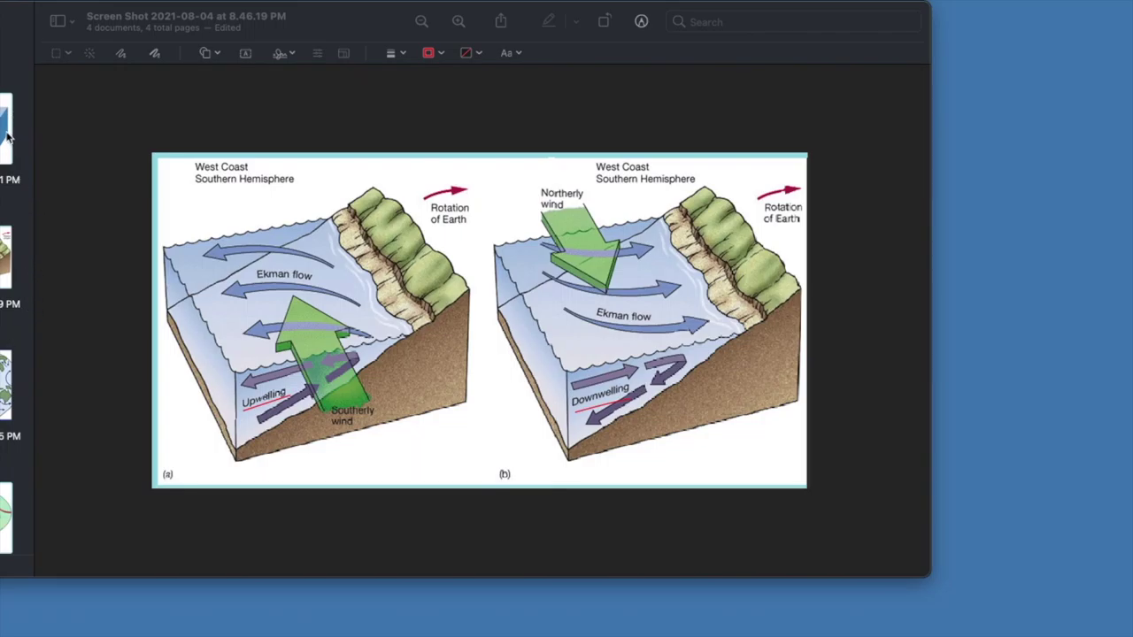
left_click(5, 385)
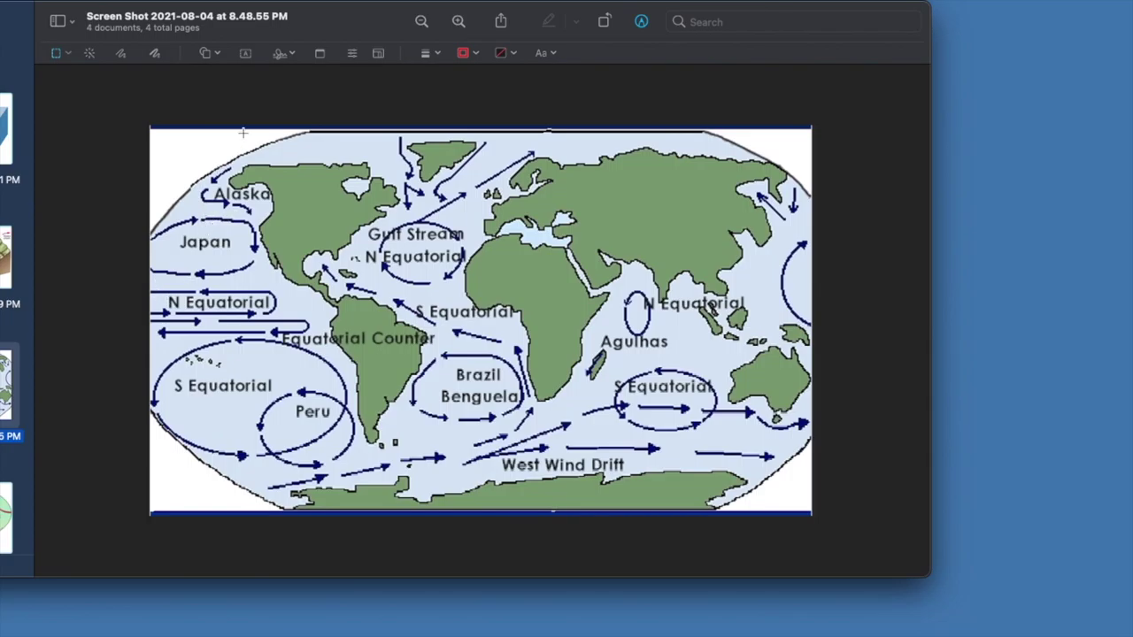
Open the fourth thumbnail, the thermohaline map of surface and deep currents over salinity
left_click(3, 499)
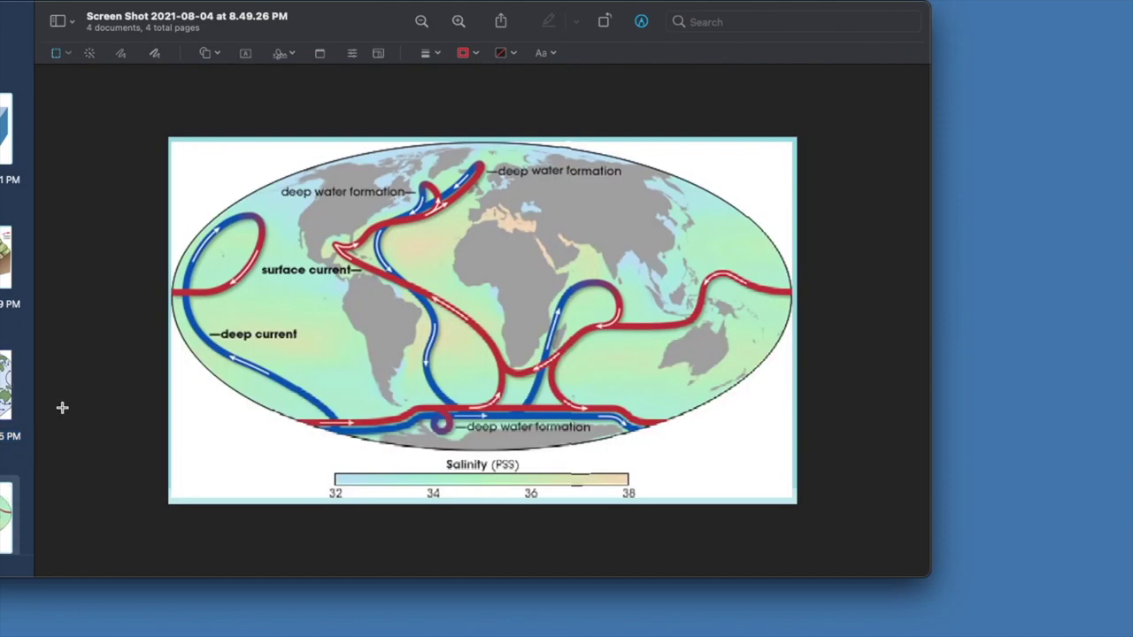